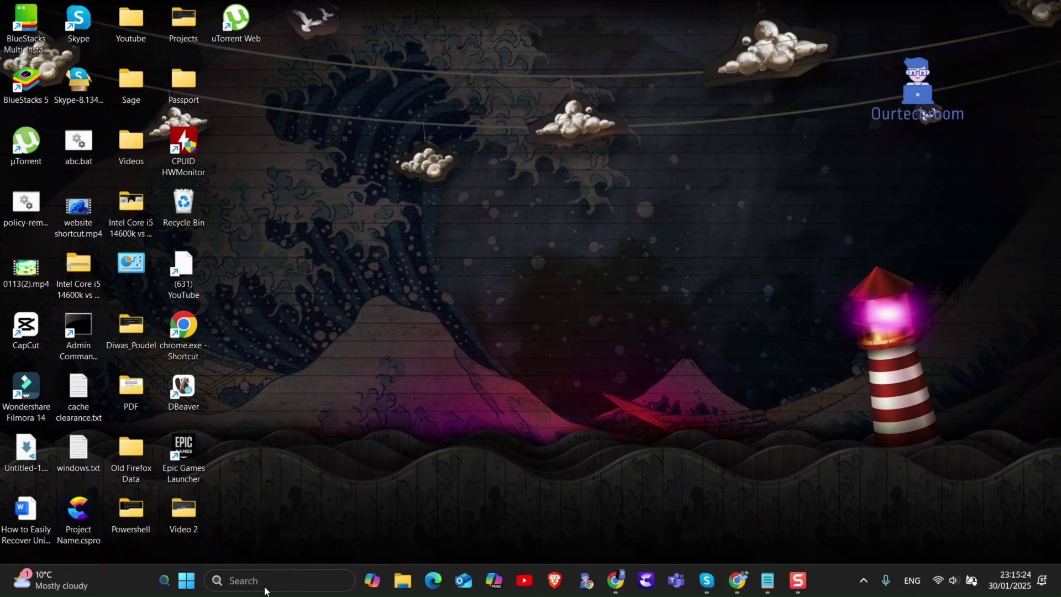
Search Windows for 'bluestacks 5' so the BlueStacks 5 app appears as best match
{"action": "left_click", "coordinate": [266, 580]}
{"action": "type", "text": "bluestacks 5"}
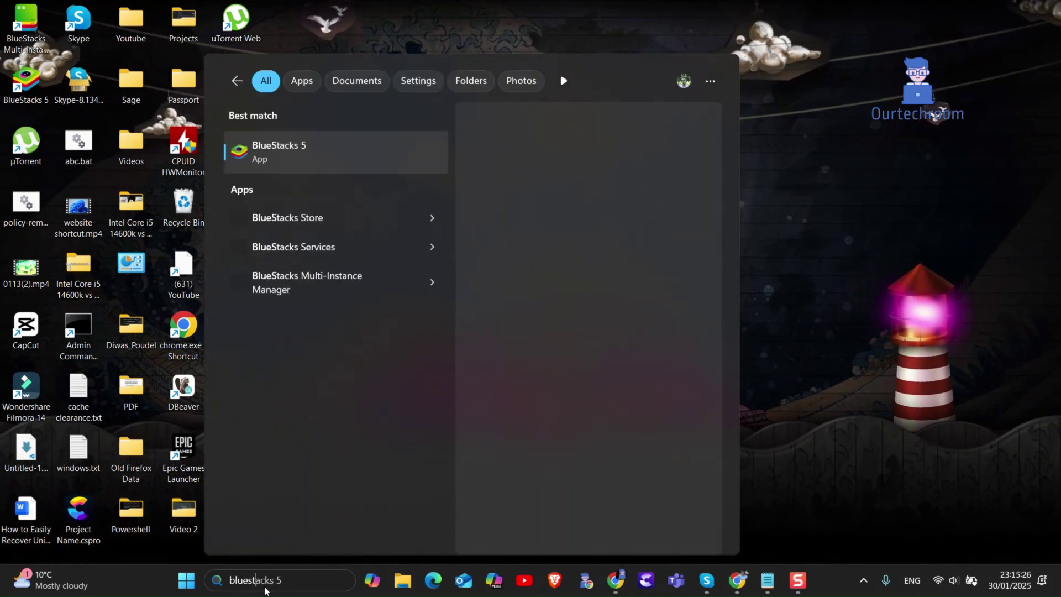
Launch BlueStacks 5 and start Play Store from the home screen's System apps folder
{"action": "left_click", "coordinate": [328, 153]}
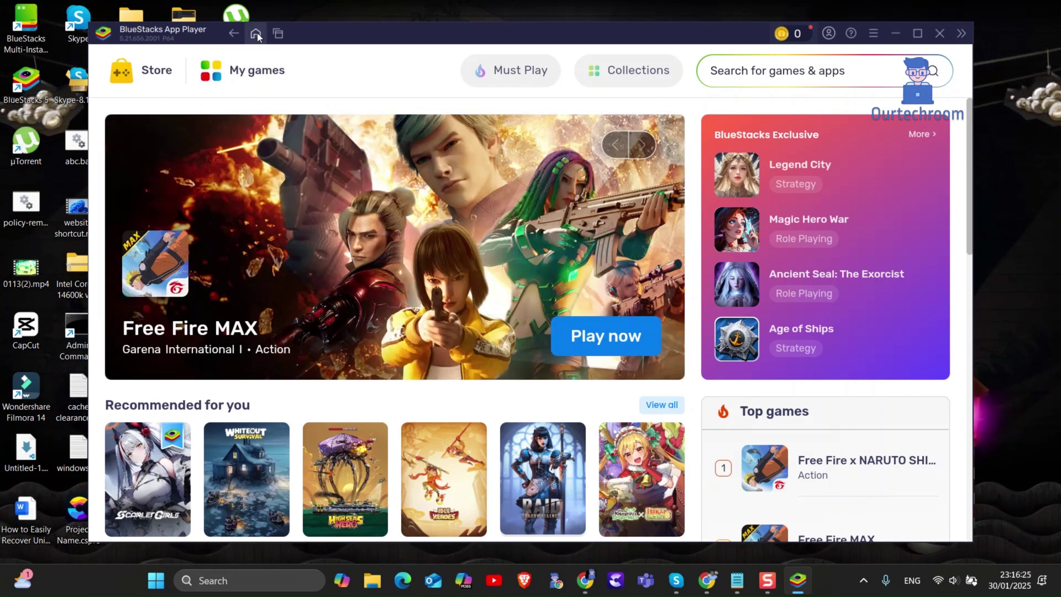
{"action": "left_click", "coordinate": [257, 33]}
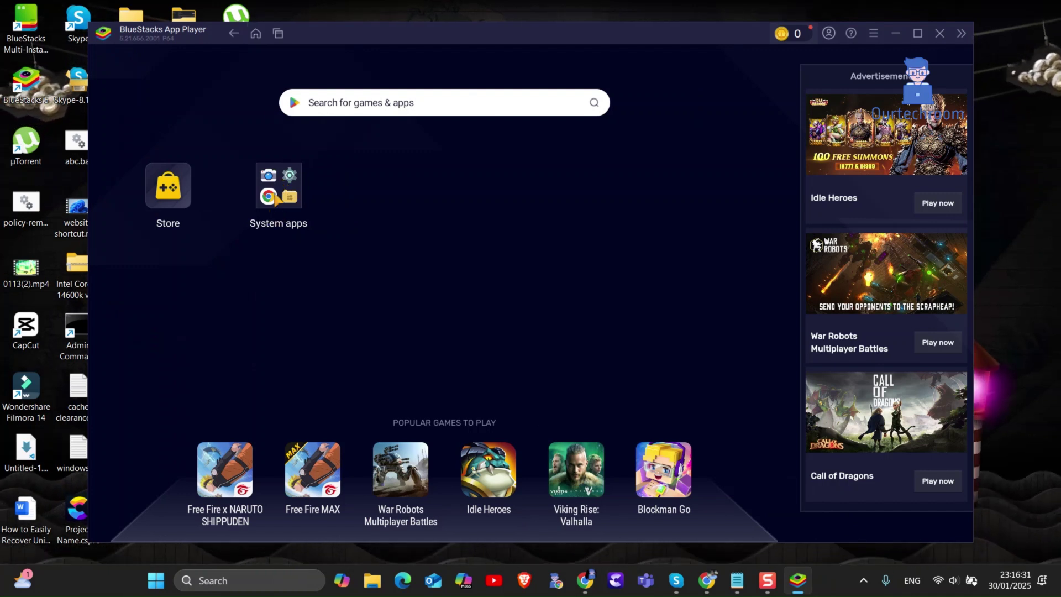
{"action": "left_click", "coordinate": [278, 192]}
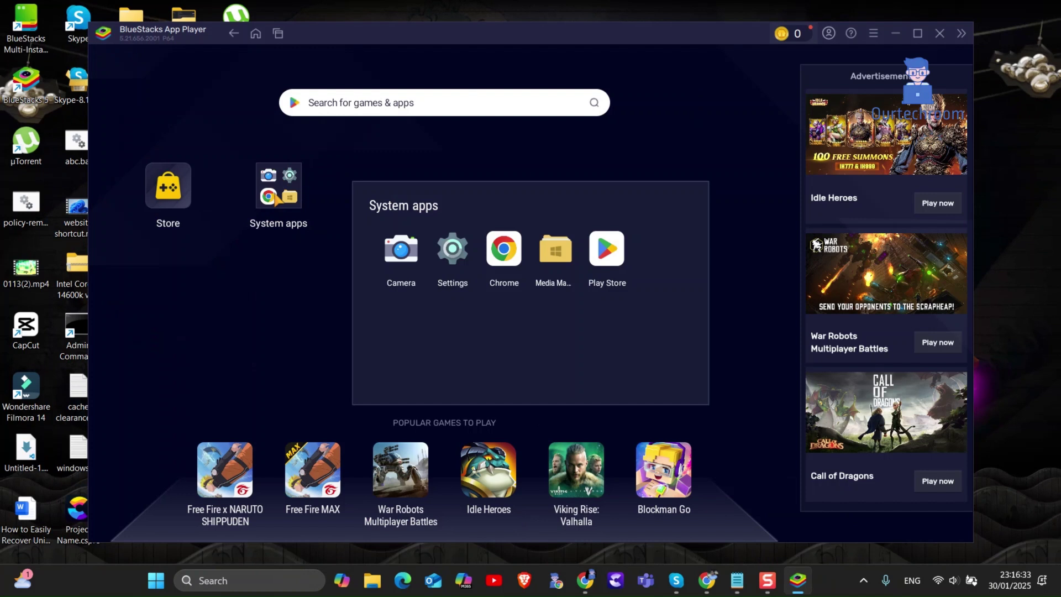
{"action": "left_click", "coordinate": [617, 248]}
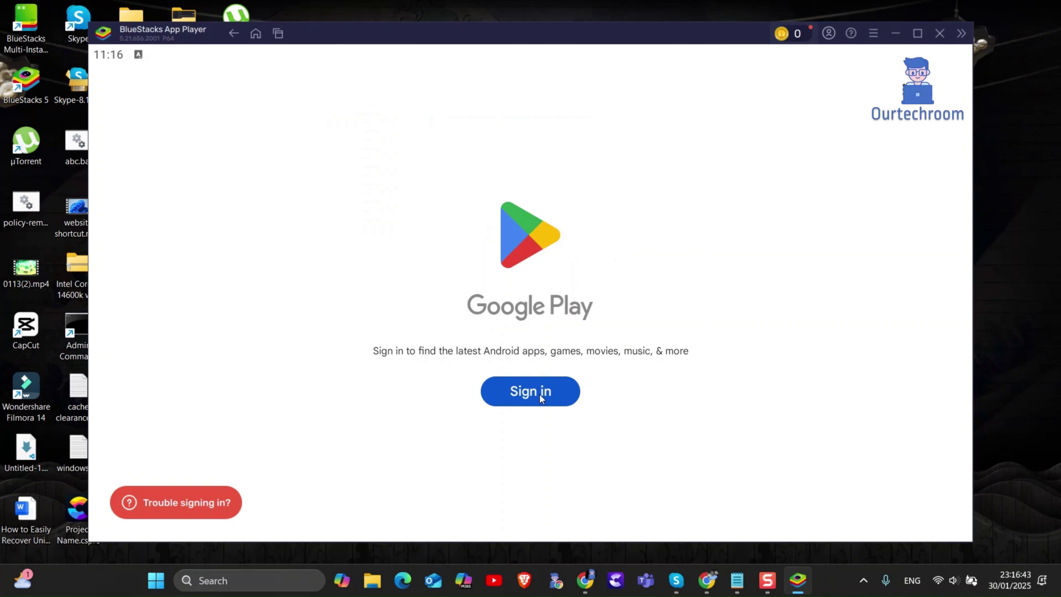
Start Play Store Google sign-in and begin entering the Gmail address in Email or phone
{"action": "left_click", "coordinate": [540, 391]}
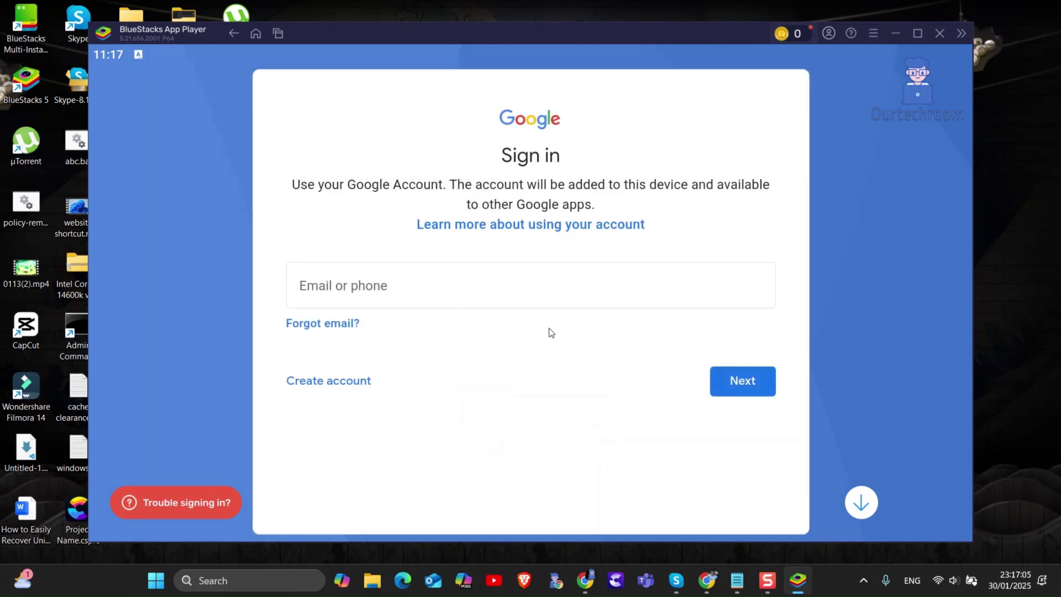
{"action": "left_click", "coordinate": [349, 290]}
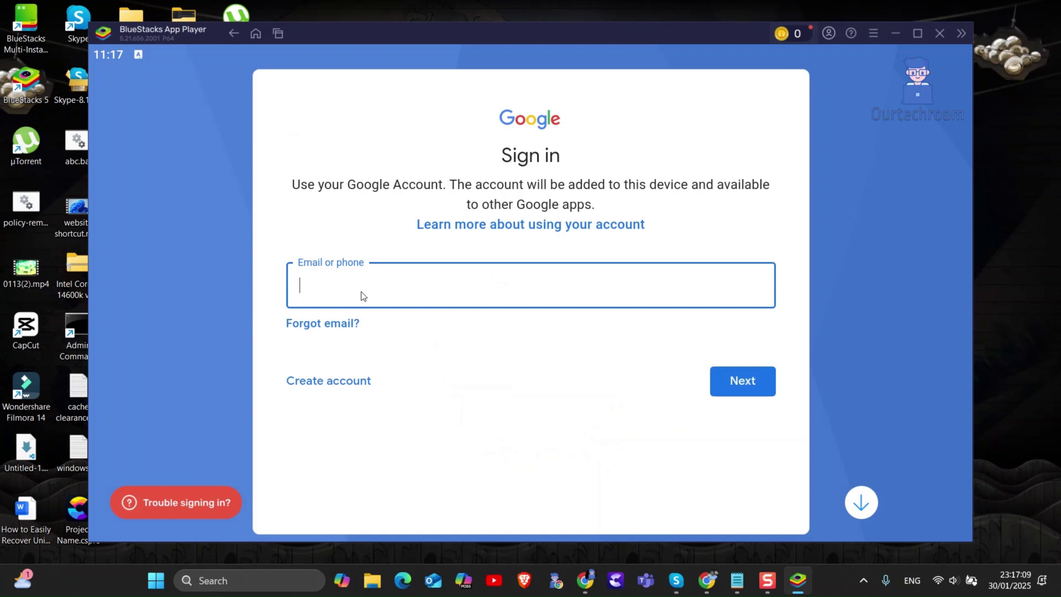
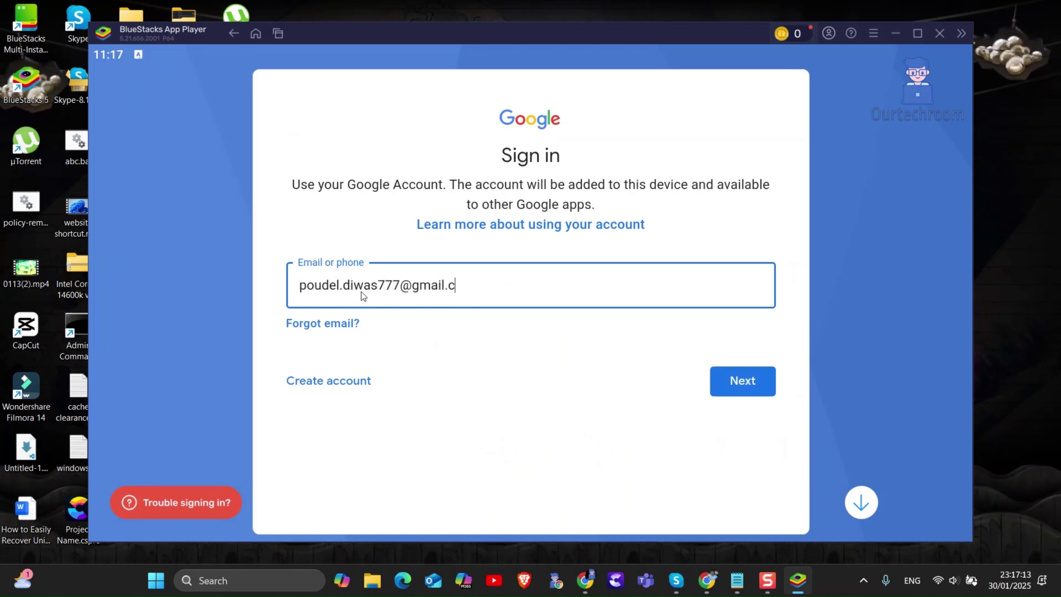
Submit the email and password, then approve 2-Step Verification with 'Tap Yes' on the phone
{"action": "left_click", "coordinate": [743, 380]}
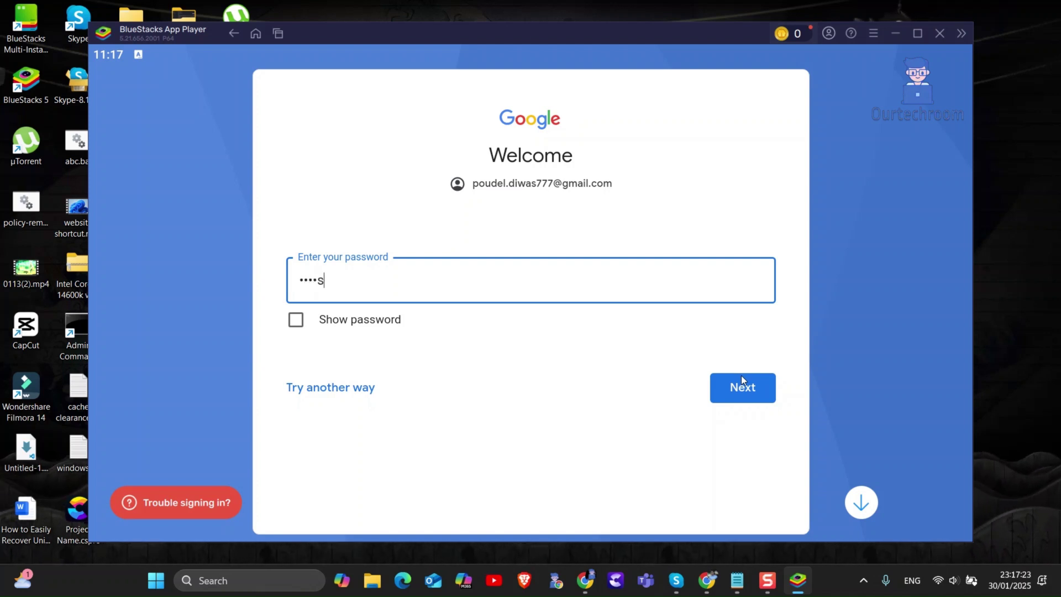
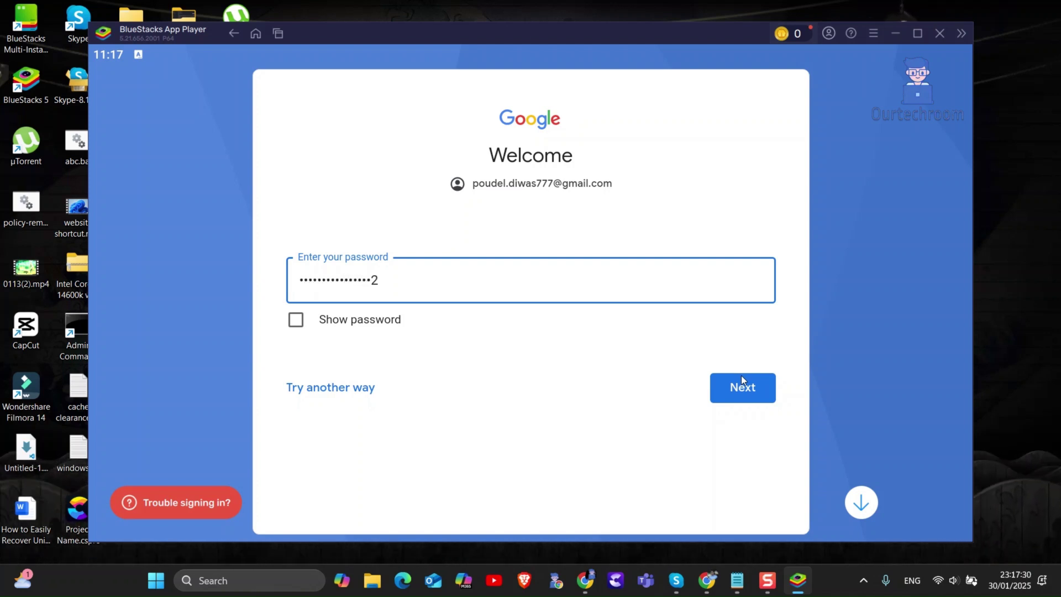
{"action": "left_click", "coordinate": [743, 390]}
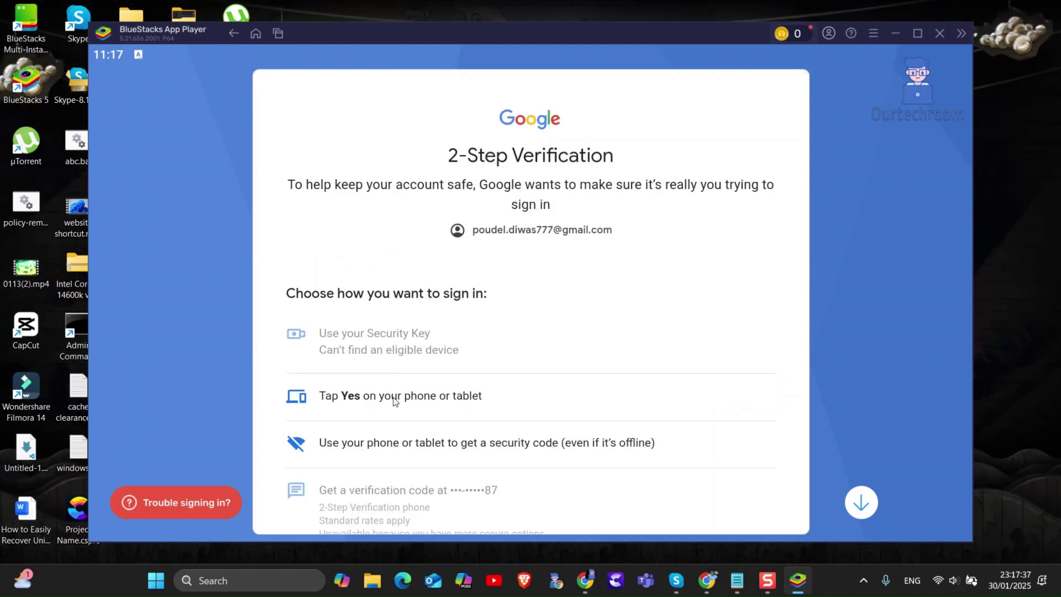
{"action": "scroll", "coordinate": [404, 403], "scroll_direction": "down", "scroll_amount": 2}
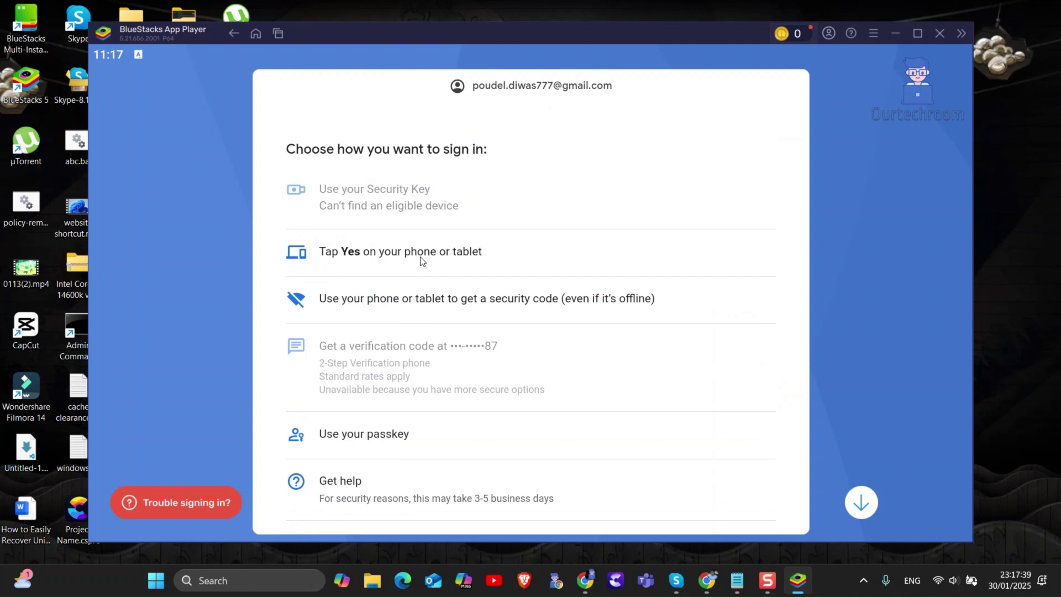
{"action": "left_click", "coordinate": [422, 259]}
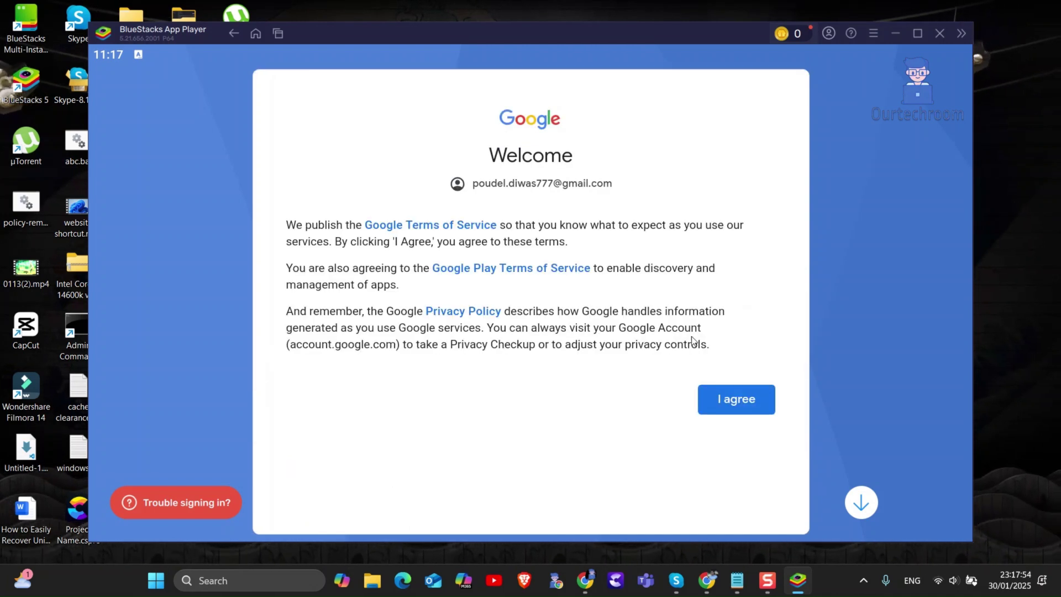
Agree to Google's terms, skip contacts backup and suggestions, and accept Google services settings
{"action": "left_click", "coordinate": [726, 402]}
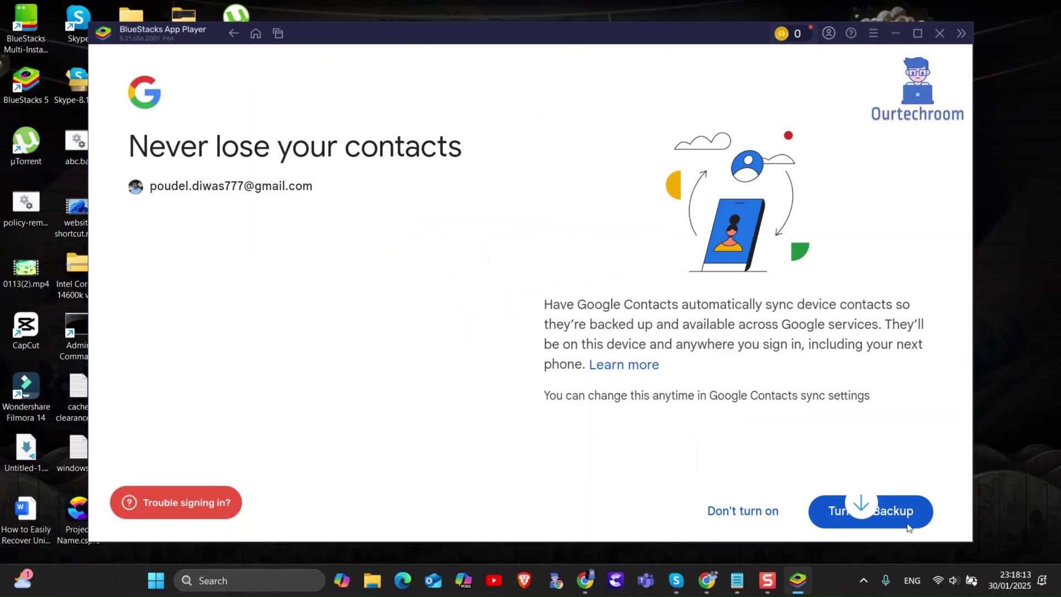
{"action": "left_click", "coordinate": [738, 508]}
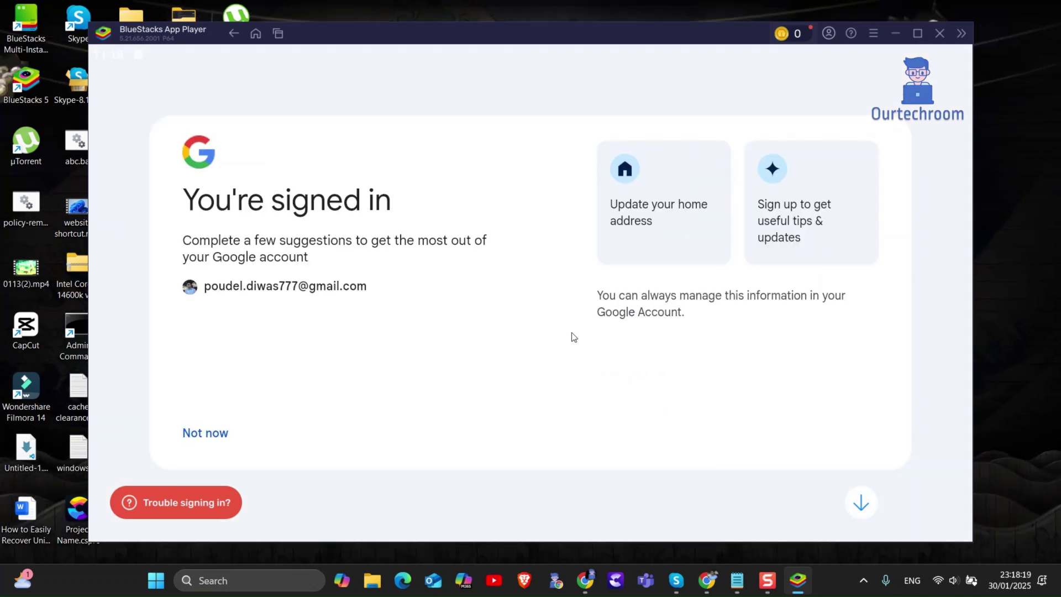
{"action": "left_click", "coordinate": [208, 432]}
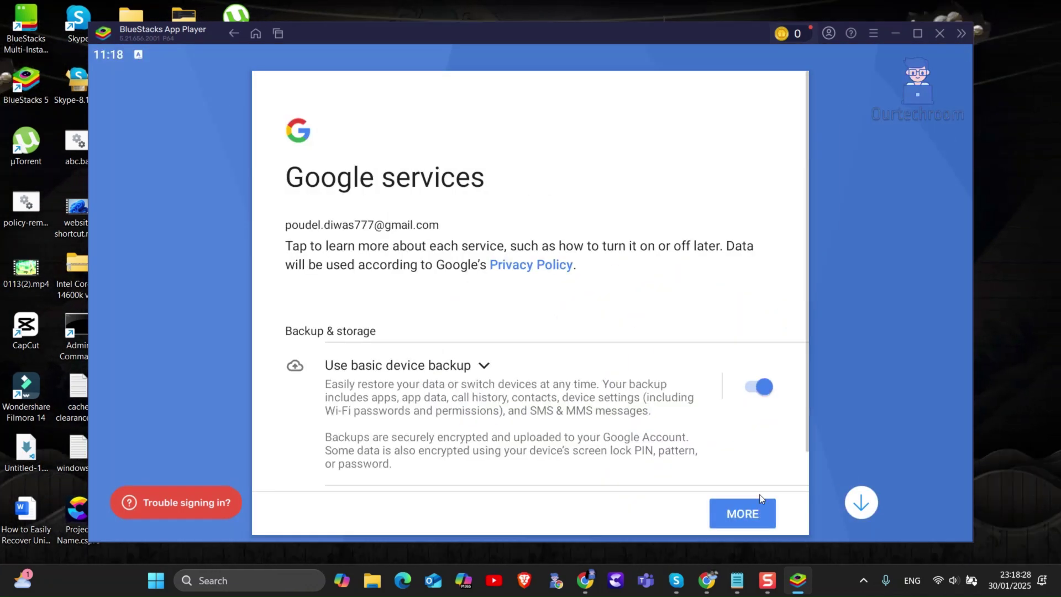
{"action": "left_click", "coordinate": [759, 494]}
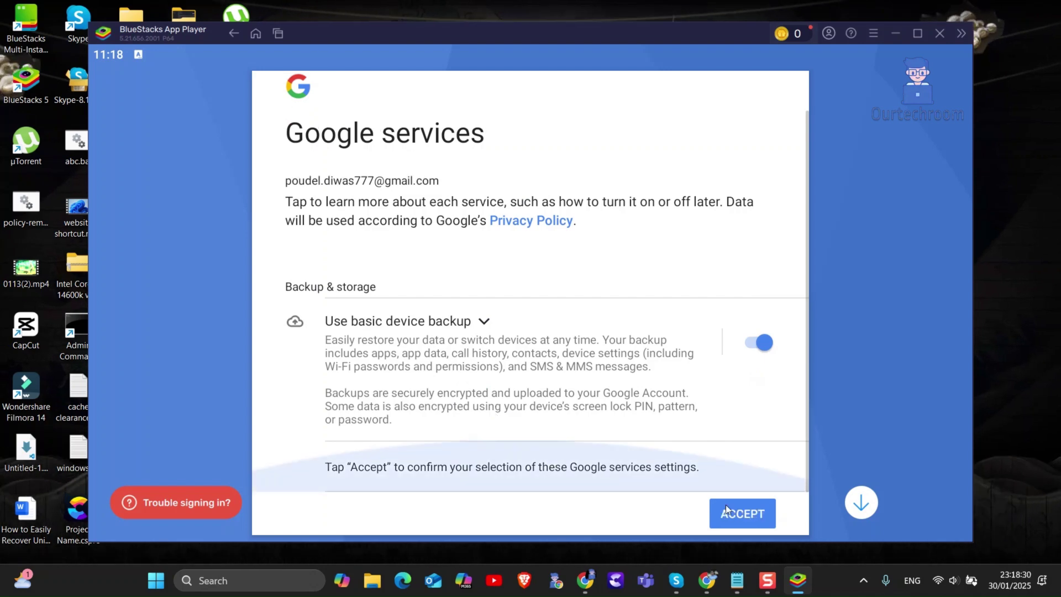
{"action": "left_click", "coordinate": [756, 516]}
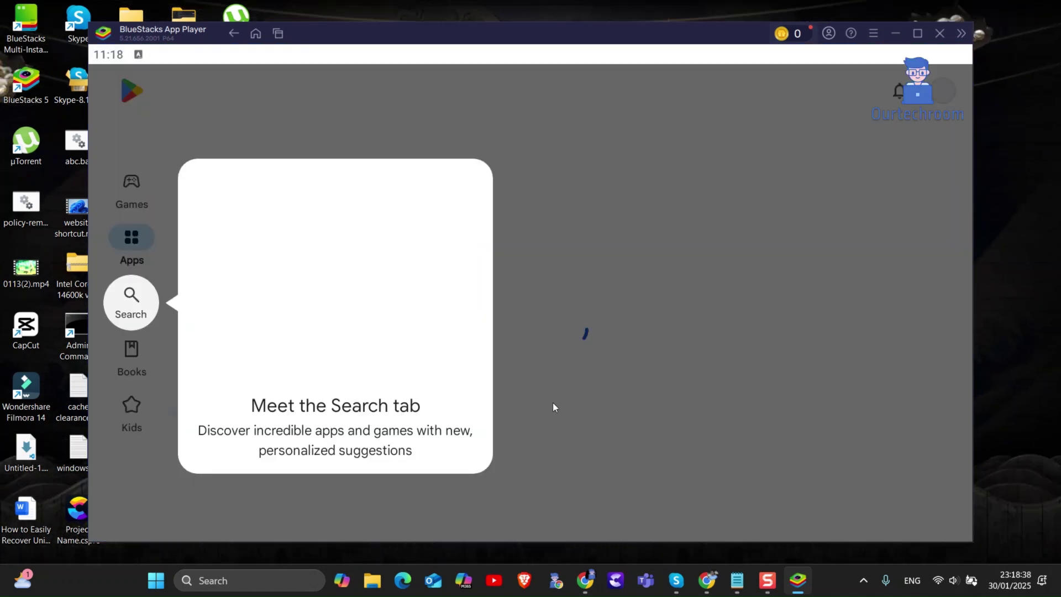
Dismiss the two Play Store onboarding tips and switch to the Games tab
{"action": "left_click", "coordinate": [553, 402]}
{"action": "left_click", "coordinate": [207, 433]}
{"action": "scroll", "coordinate": [348, 383], "scroll_direction": "down", "scroll_amount": 3}
{"action": "scroll", "coordinate": [348, 383], "scroll_direction": "down", "scroll_amount": 5}
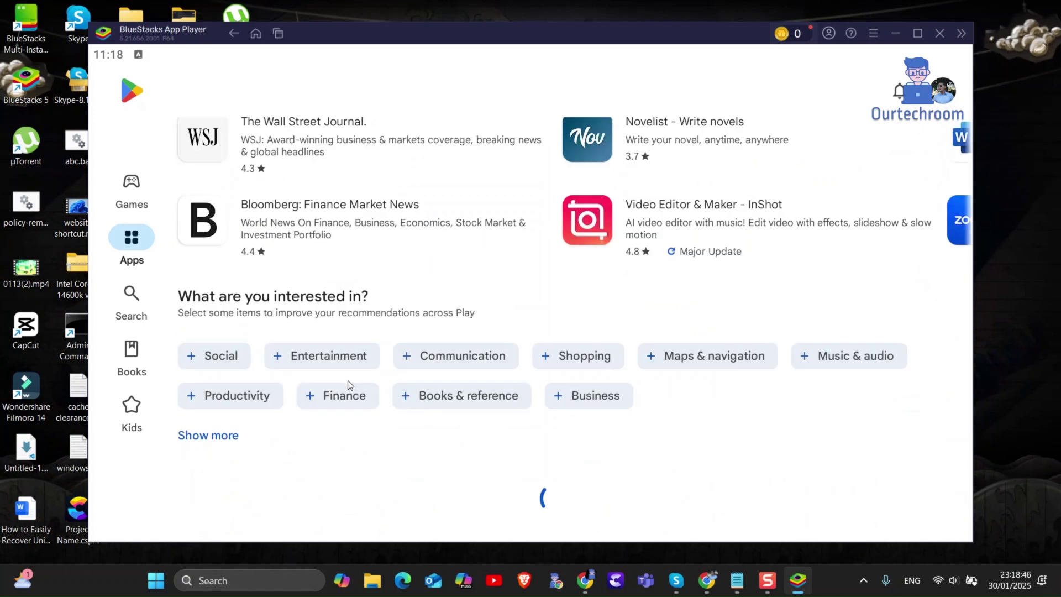
{"action": "scroll", "coordinate": [348, 383], "scroll_direction": "up", "scroll_amount": 5}
{"action": "scroll", "coordinate": [323, 326], "scroll_direction": "up", "scroll_amount": 5}
{"action": "left_click", "coordinate": [135, 204]}
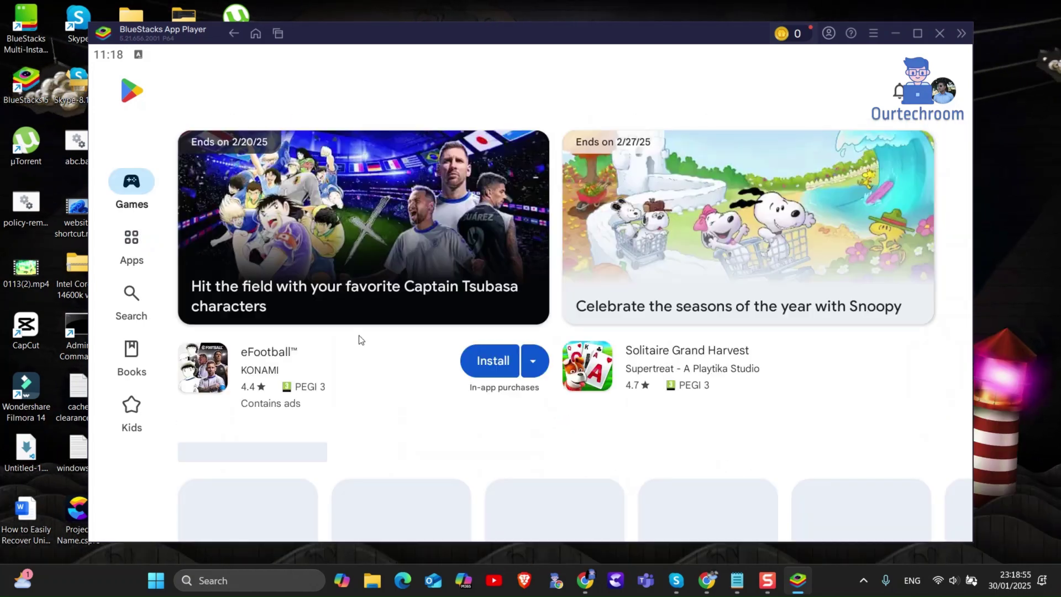